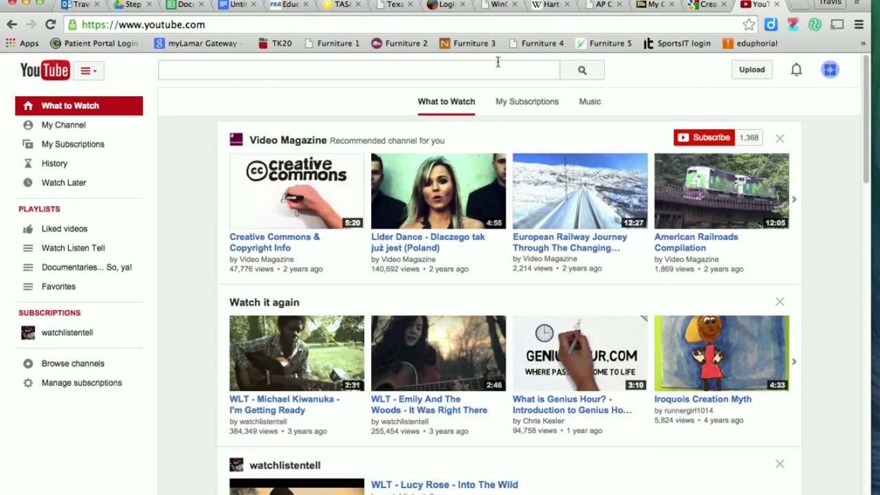
Open the video upload page and set the upload's privacy to Public
click(751, 74)
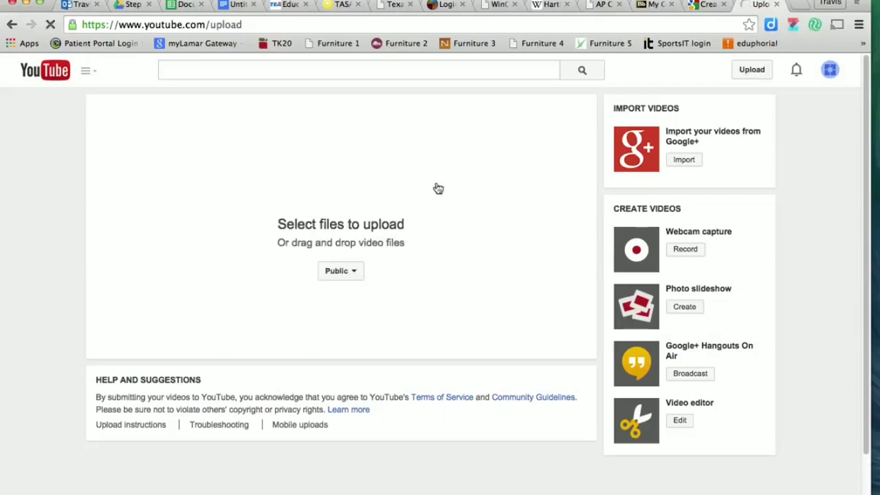
click(354, 272)
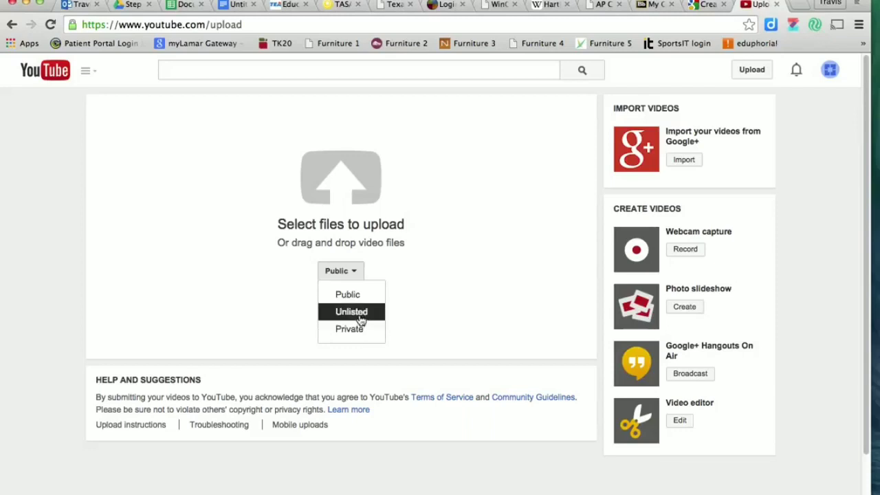
click(350, 295)
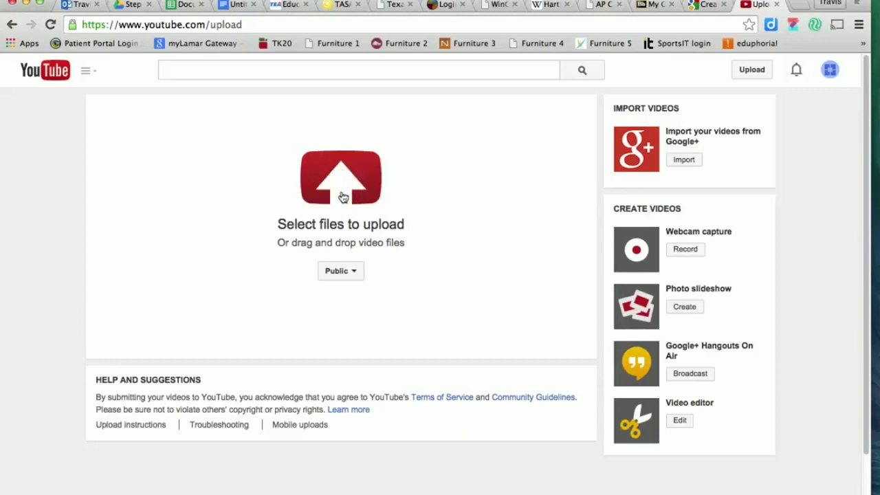
Try to upload the movie recorded on 9-5-14 from the iPhoto videos in the media library
click(343, 197)
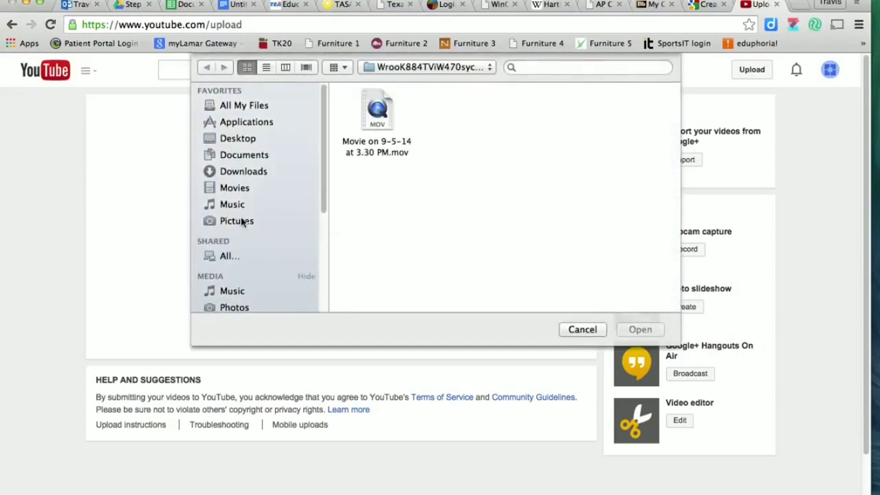
scroll(241, 221, down, 2)
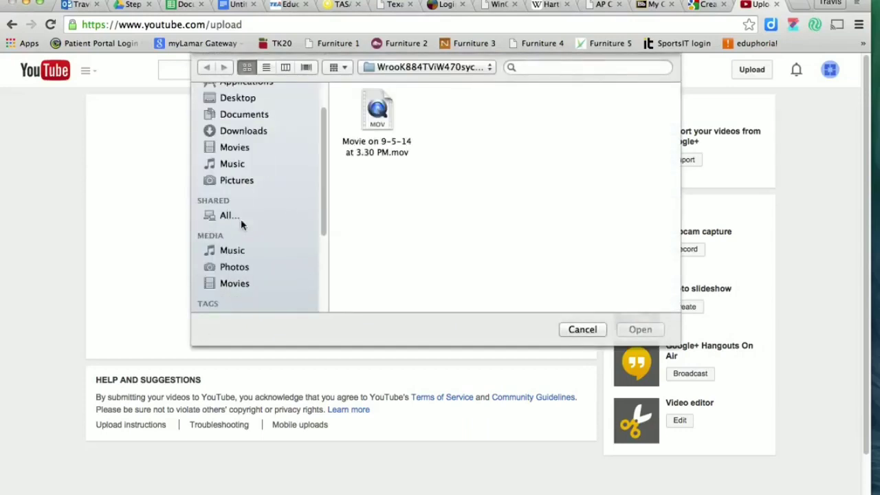
click(232, 283)
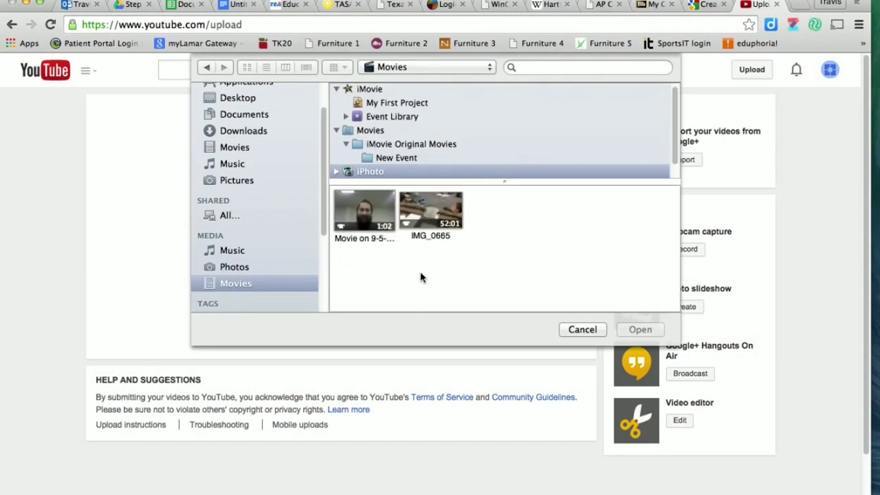
double_click(365, 209)
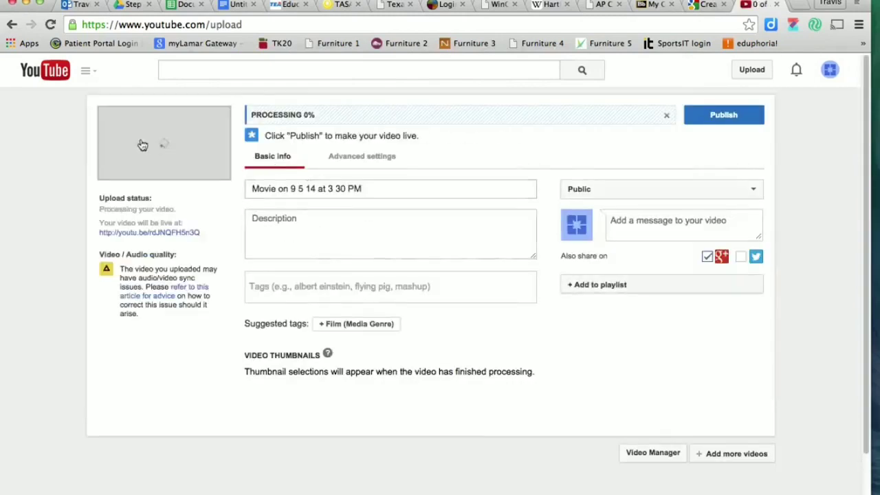
Replace the video's title with "The Incredible" followed by the teacher's title and surname
triple_click(393, 189)
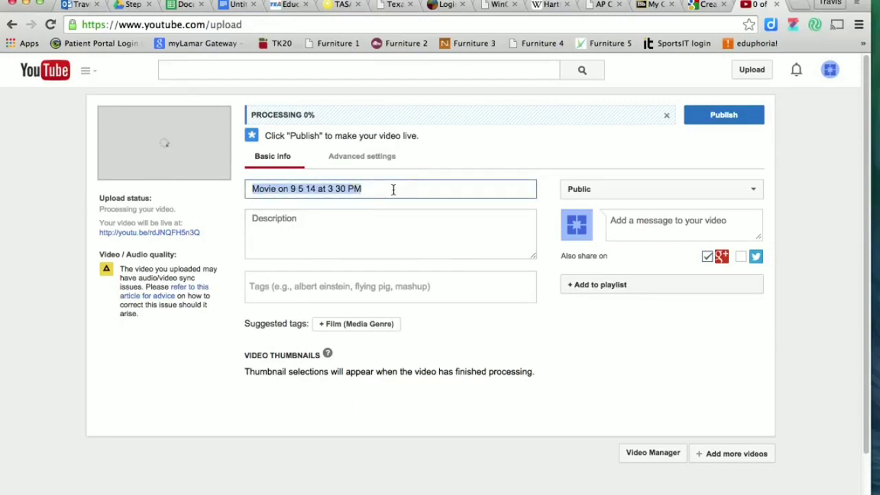
key(BackSpace)
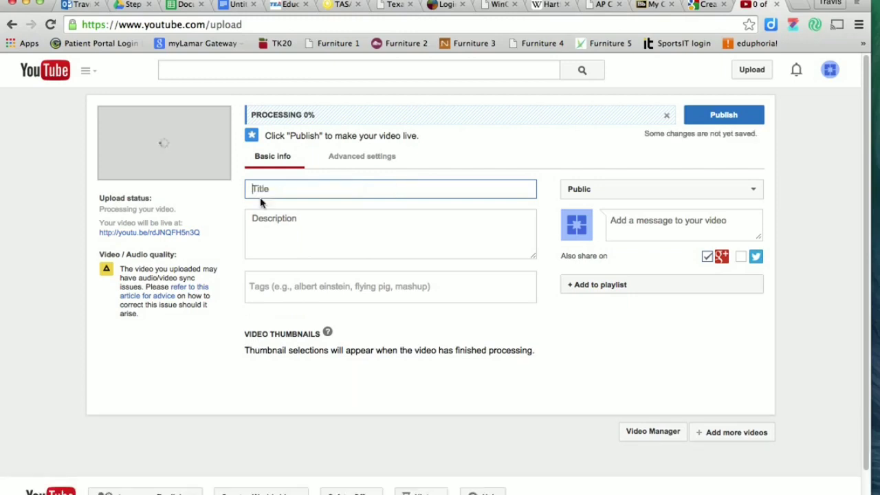
click(282, 188)
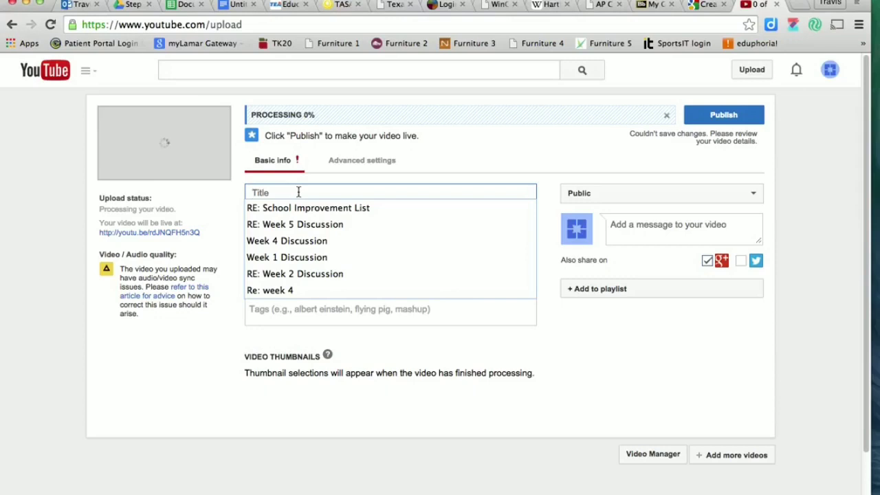
text(The)
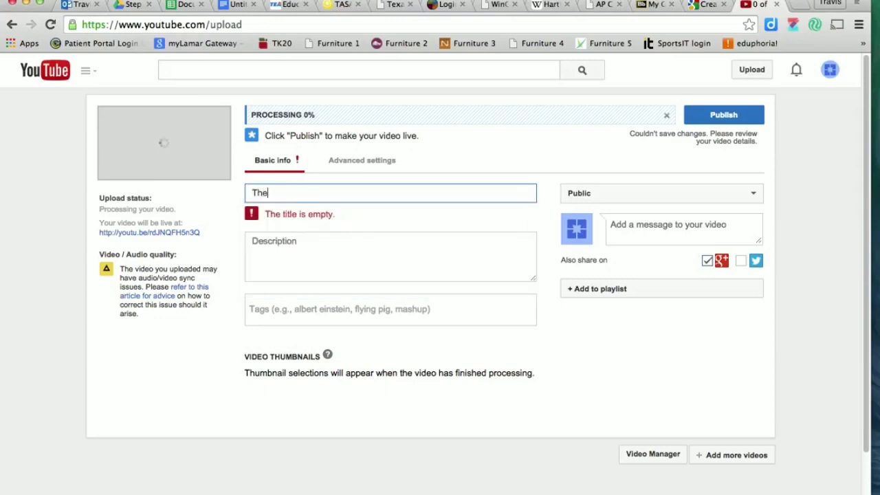
text( Incredible M)
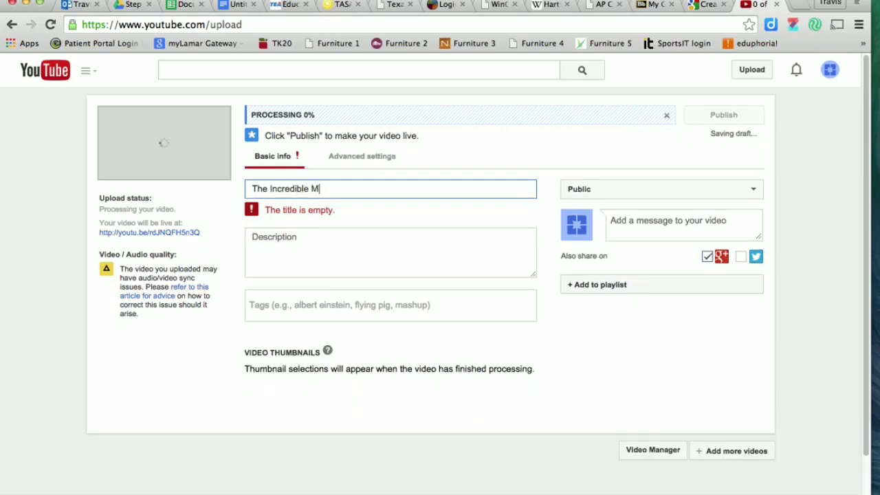
text(r. Washmon)
Enter a description saying that the teacher, given by name, "introduces open house for Coppell High School 2014-15."
click(365, 220)
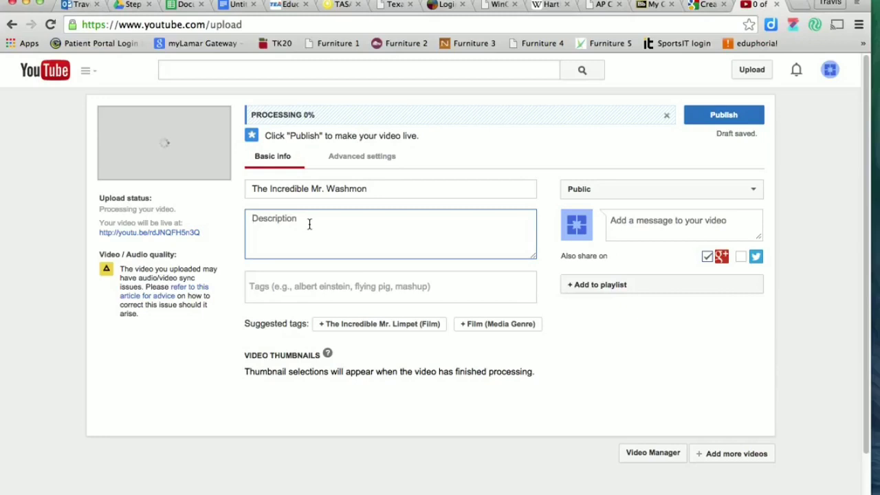
text(Mr. Washmon)
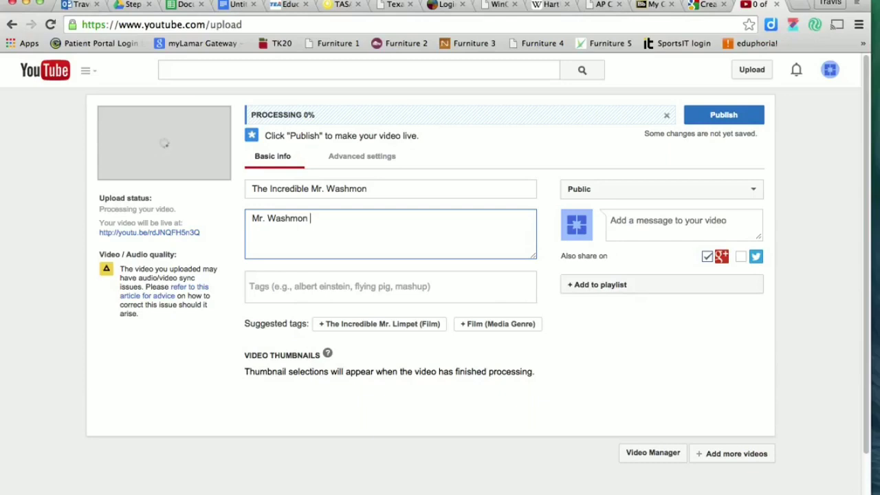
text( introducse)
key(BackSpace)
key(BackSpace)
text(es open )
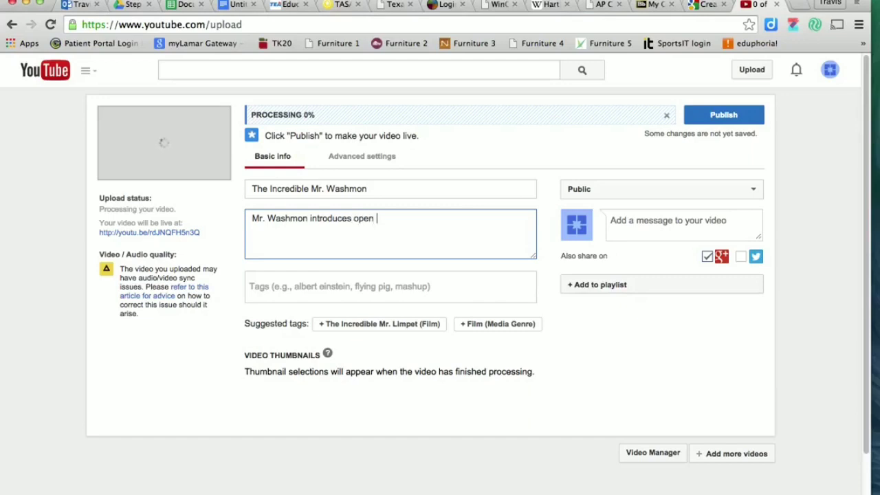
text(house for Coppell High)
text( Sch)
key(BackSpace)
key(BackSpace)
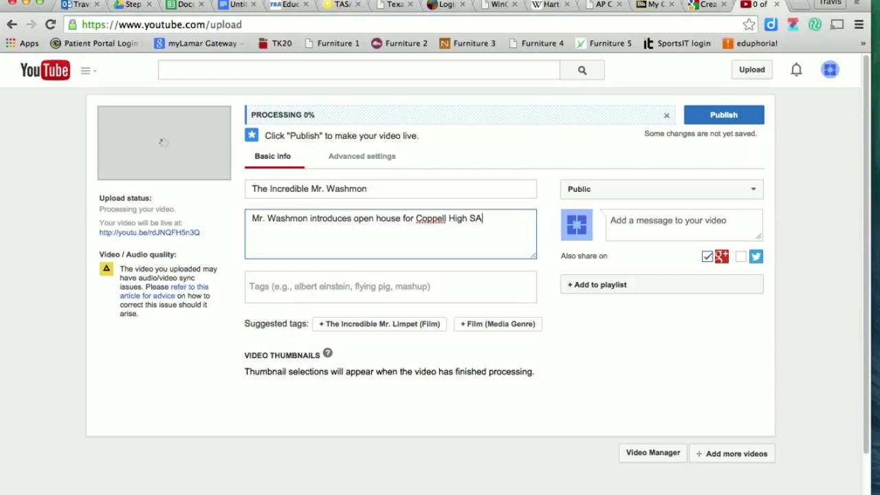
text(school)
key(BackSpace)
key(BackSpace)
key(BackSpace)
key(BackSpace)
key(BackSpace)
key(BackSpace)
key(BackSpace)
text(School 2014-15.)
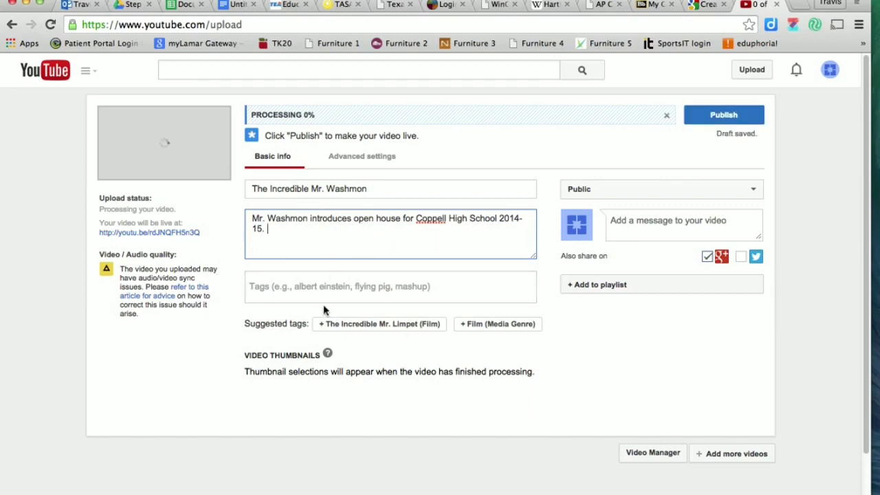
click(281, 286)
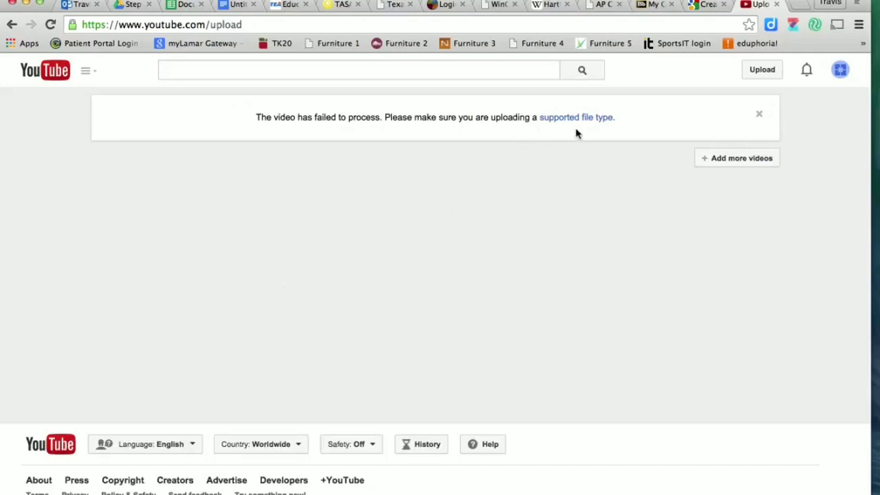
Dismiss the previous upload's notice and upload "How to add a Blog to Weebly" from the Movies folder instead
click(759, 116)
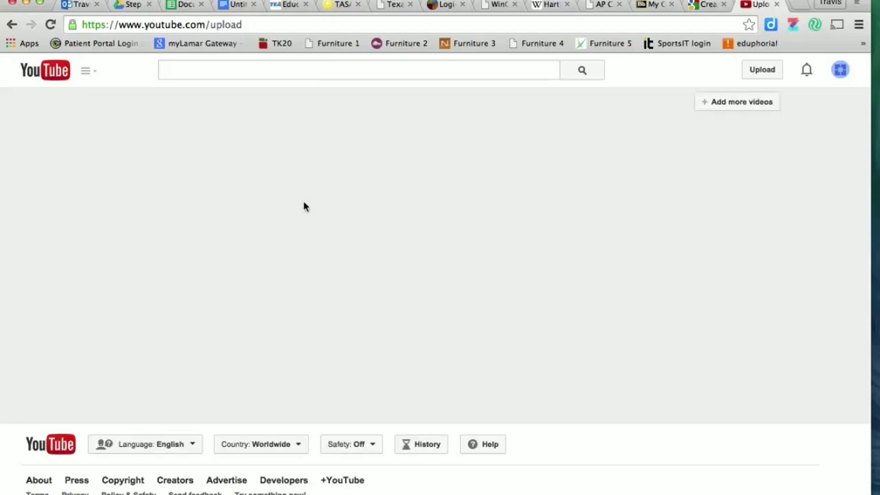
click(750, 102)
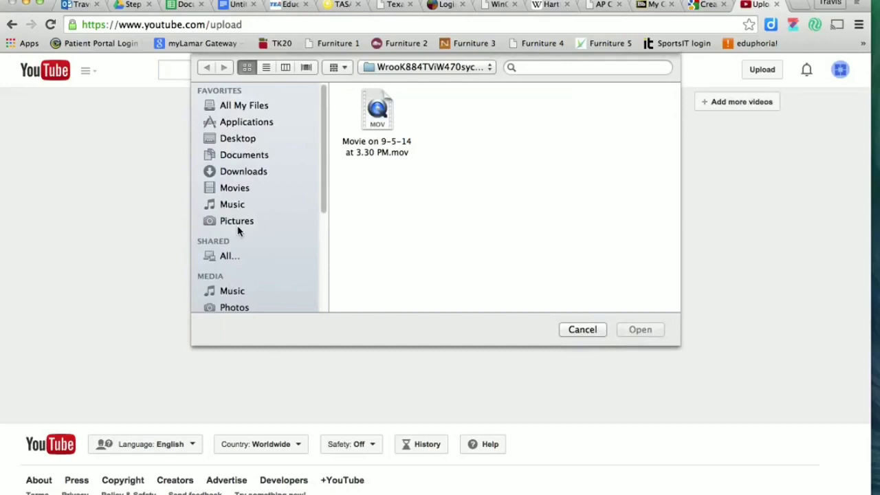
click(240, 189)
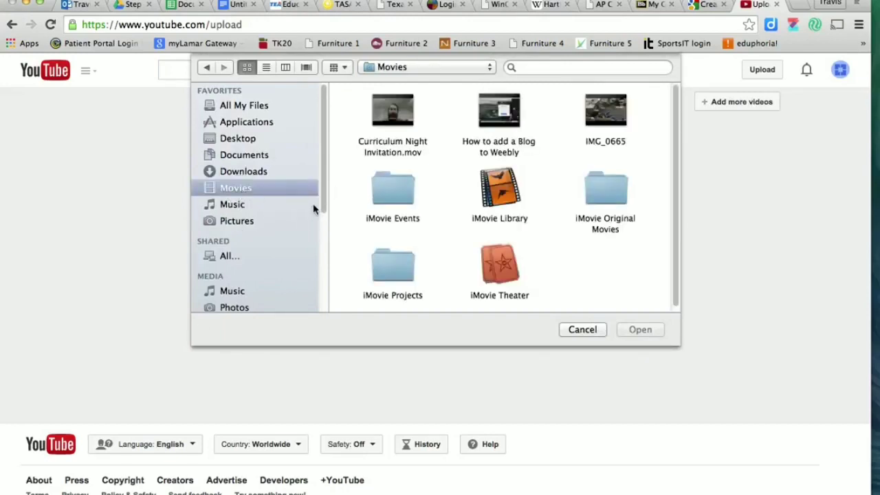
click(499, 147)
double_click(499, 147)
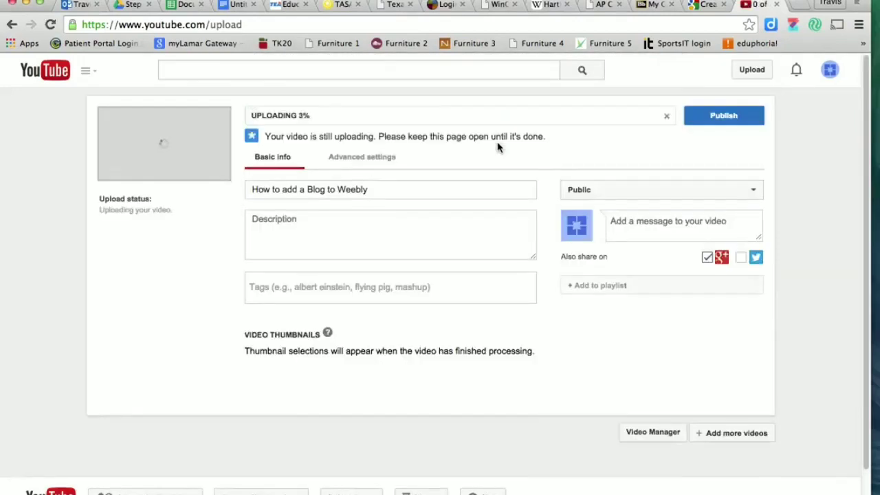
Enter the description: the teacher's name followed by "walks his students through the blog making process for Weebly.com."
click(403, 192)
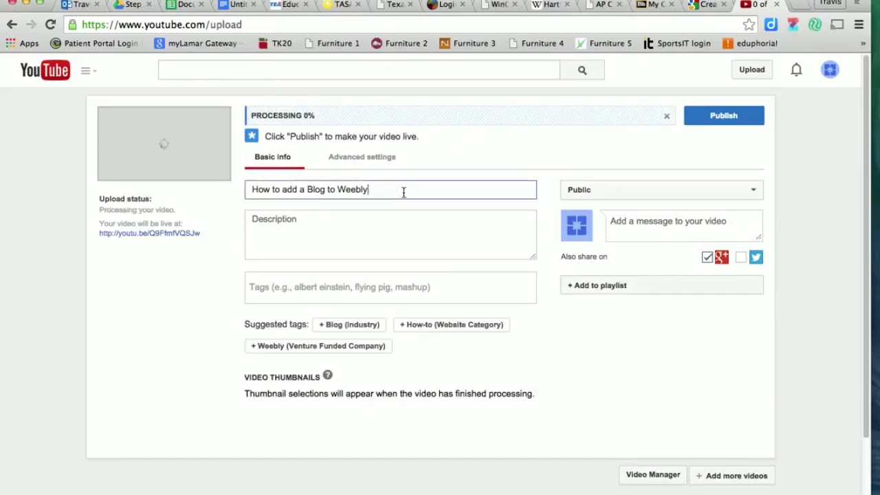
click(319, 229)
text(Mr. W)
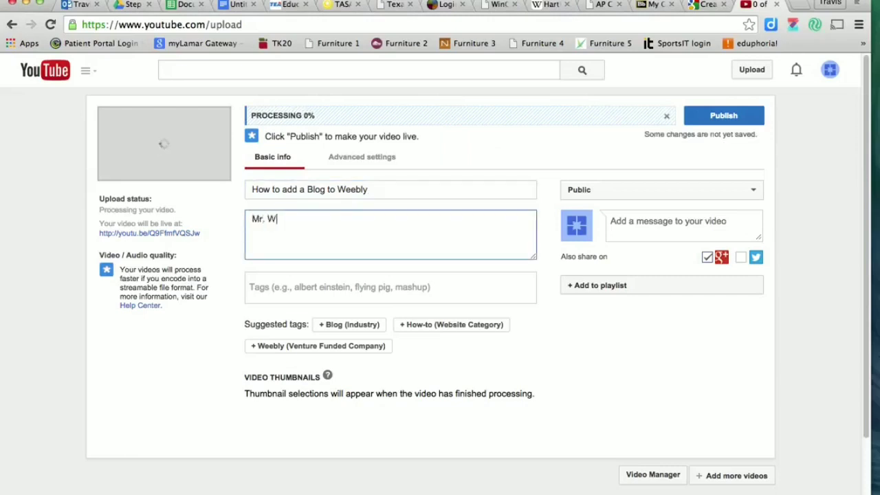
text(ashmon walks hi)
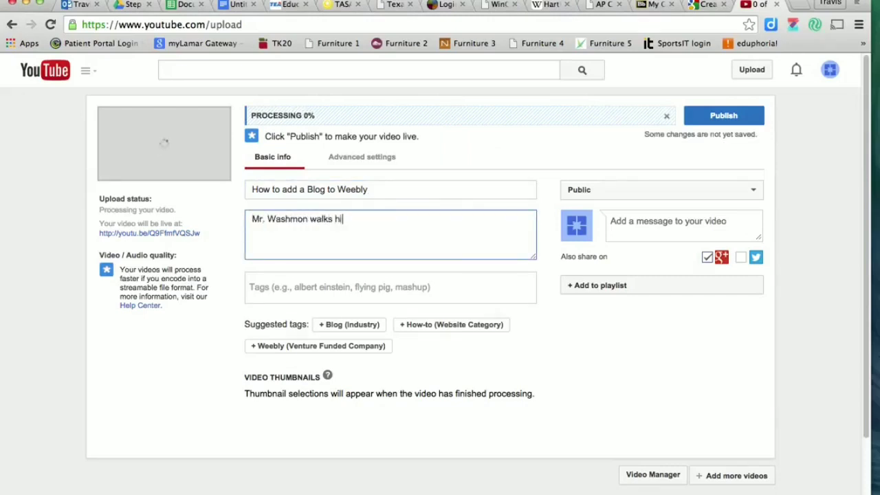
text(s students through the blog making process for Weebly.com)
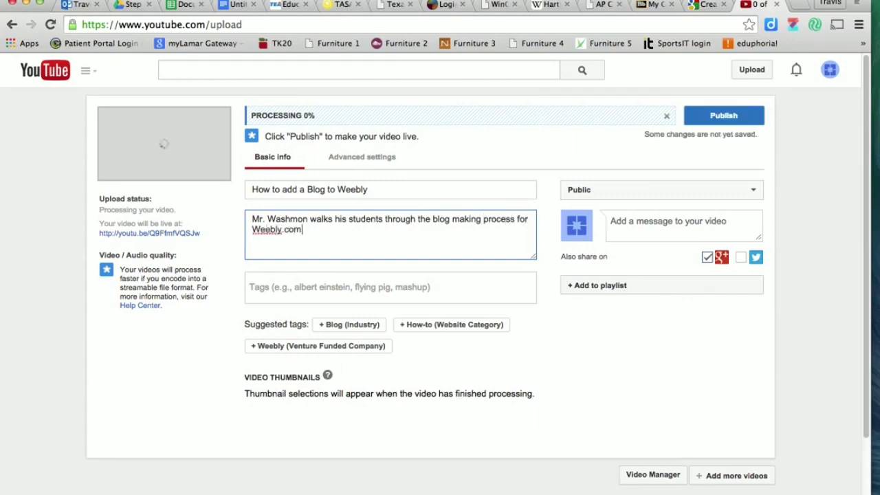
text(.)
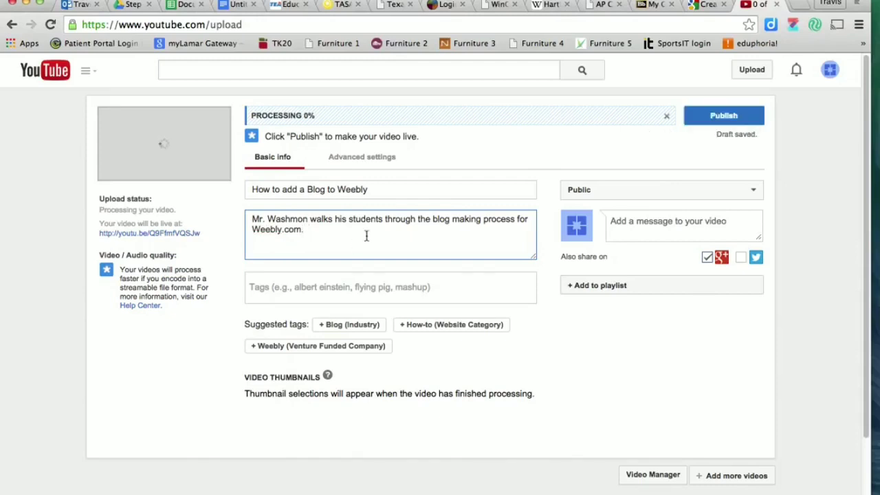
Add the tags "blogs", "weebly" and "Coppell High School (School)" to the video
click(309, 286)
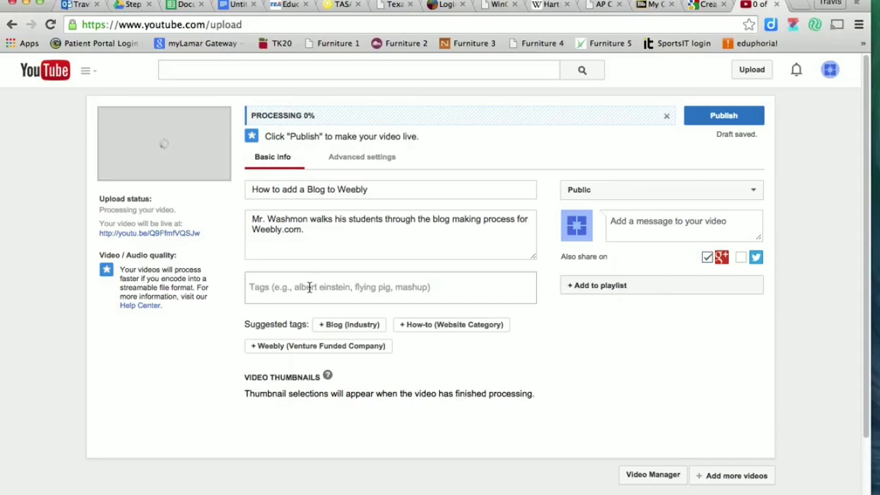
text(blogs)
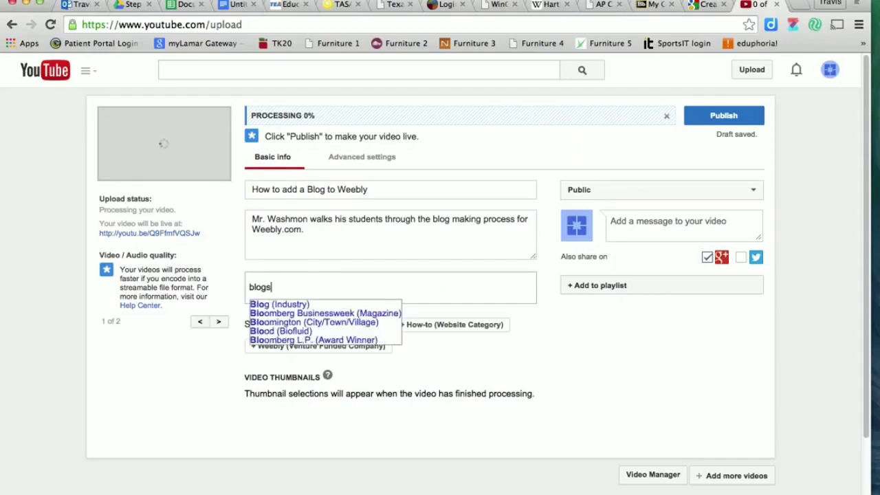
key(Return)
text(weebly)
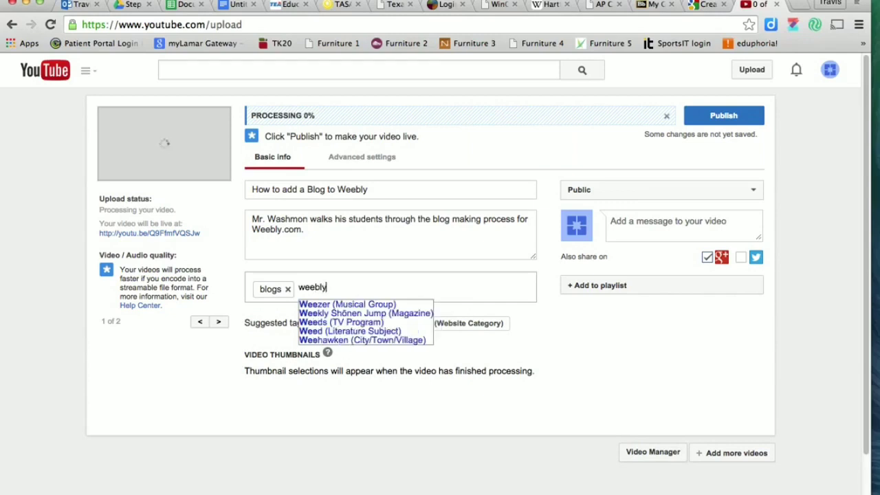
key(Return)
text(cop)
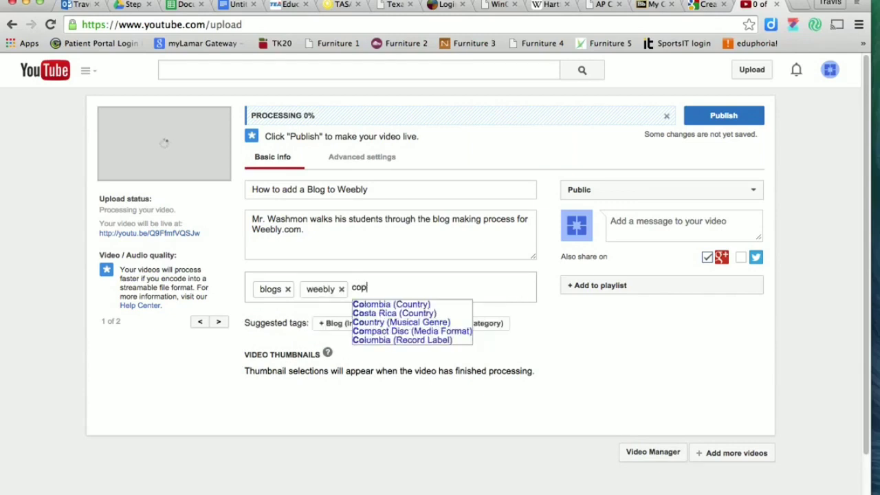
text(pell high)
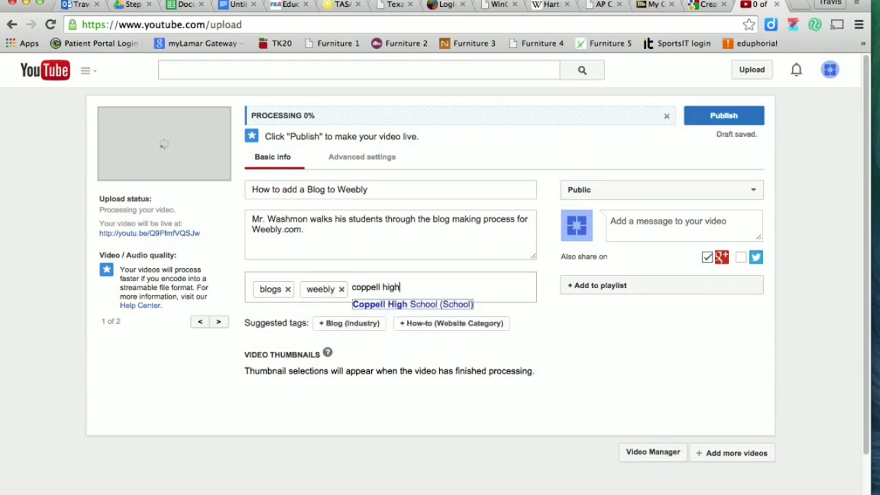
key(Return)
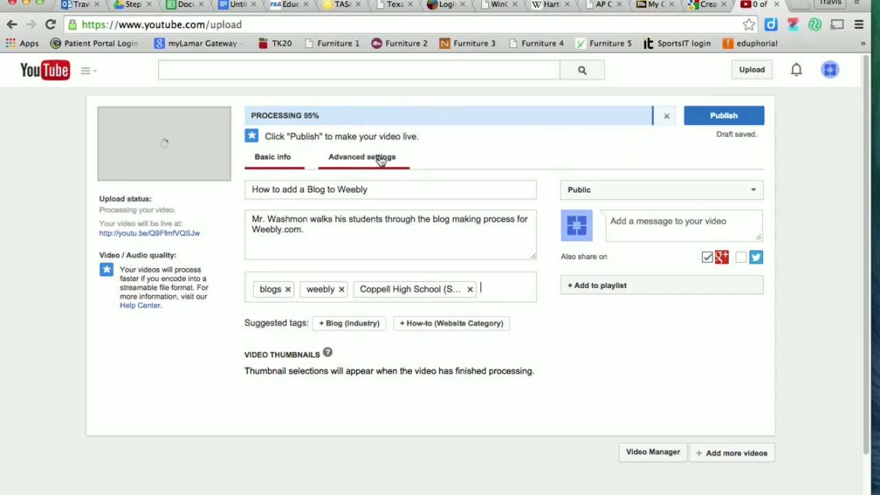
In the video's advanced settings, change the license and rights ownership to Creative Commons - Attribution
click(351, 159)
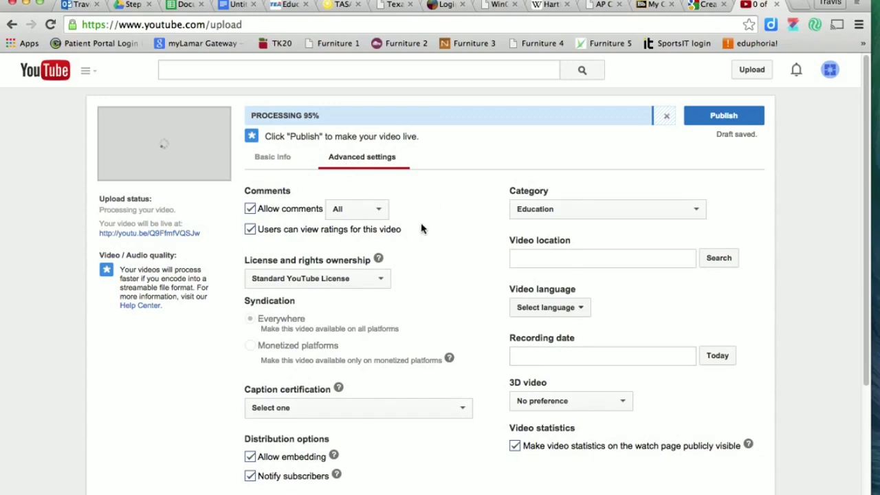
scroll(421, 228, down, 1)
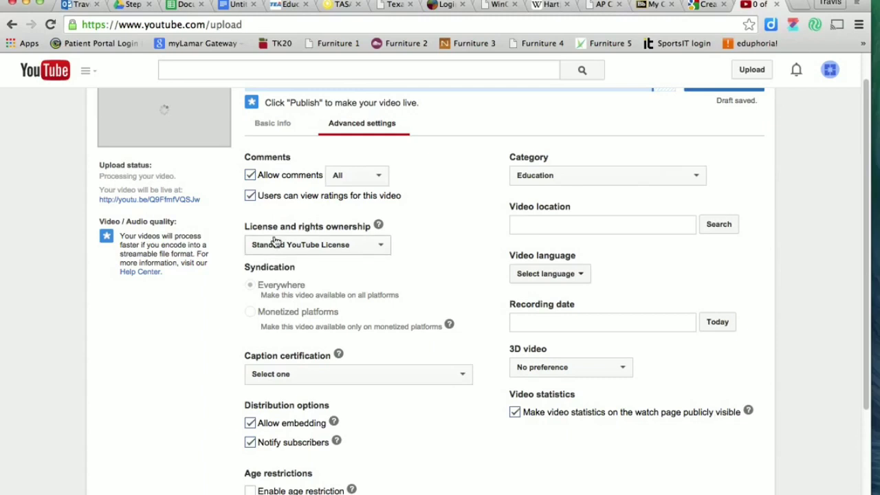
click(382, 245)
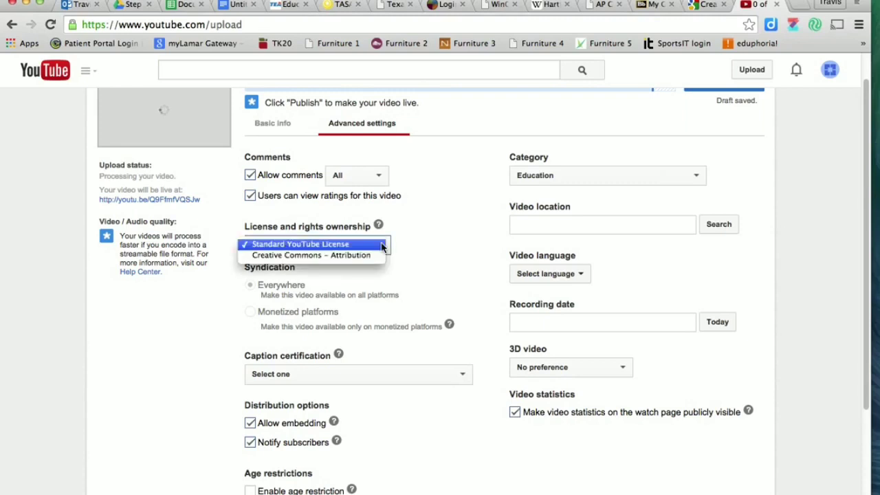
click(318, 259)
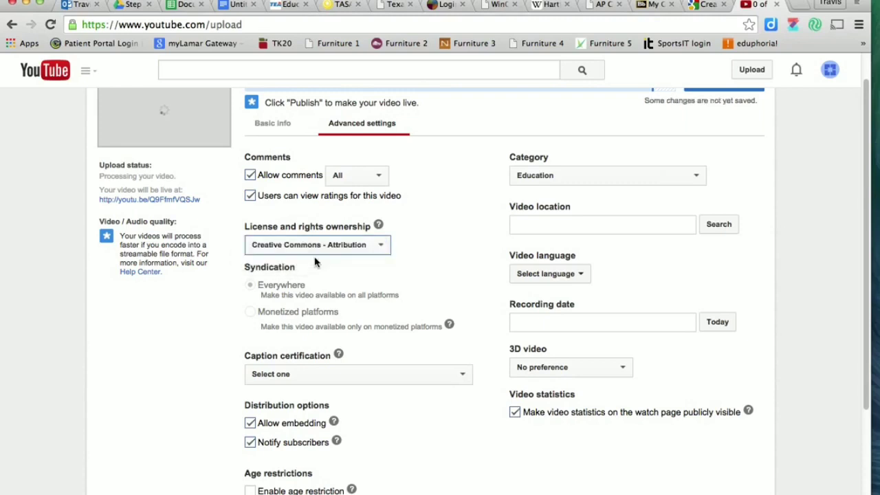
click(441, 234)
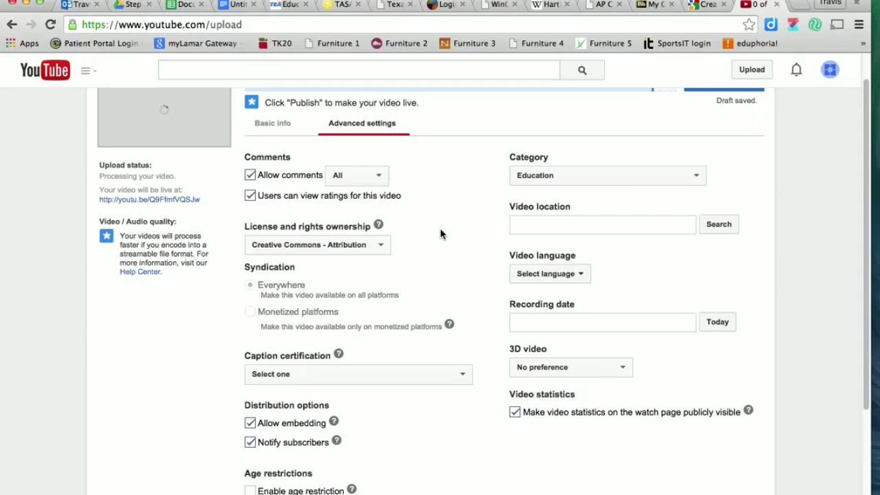
Look through the remaining advanced settings and choose Education as the video's category
scroll(441, 234, up, 1)
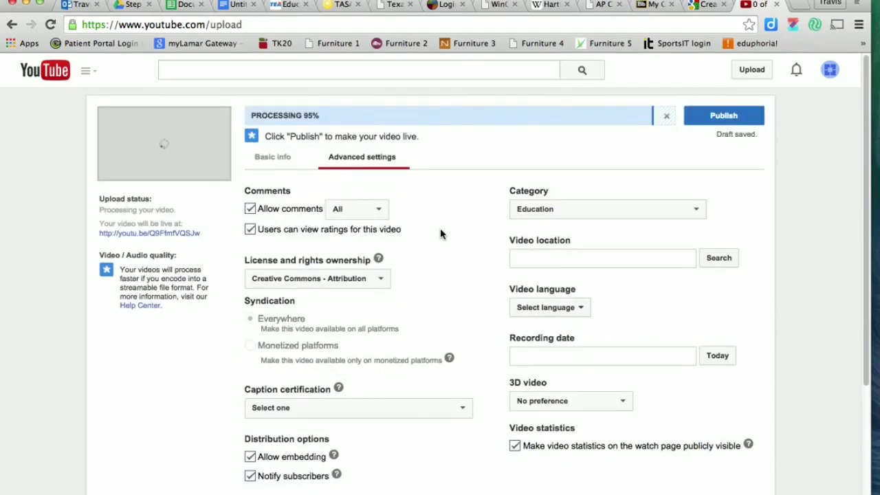
scroll(440, 235, down, 1)
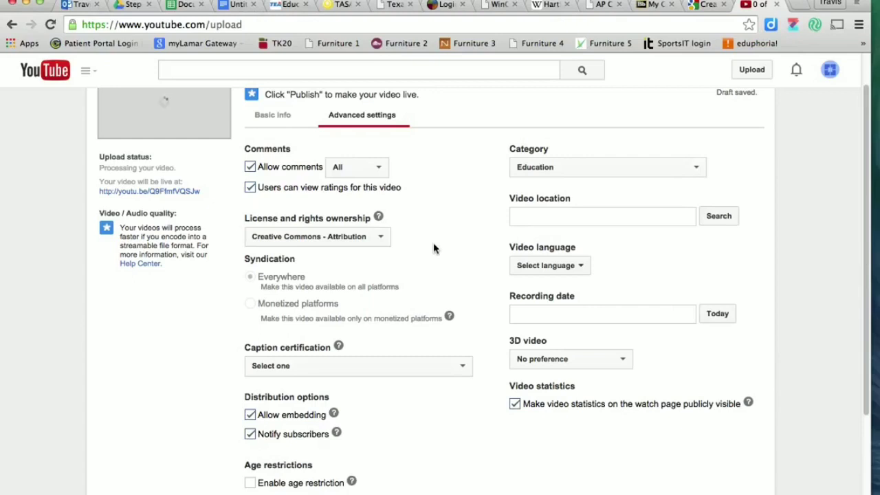
scroll(433, 248, down, 2)
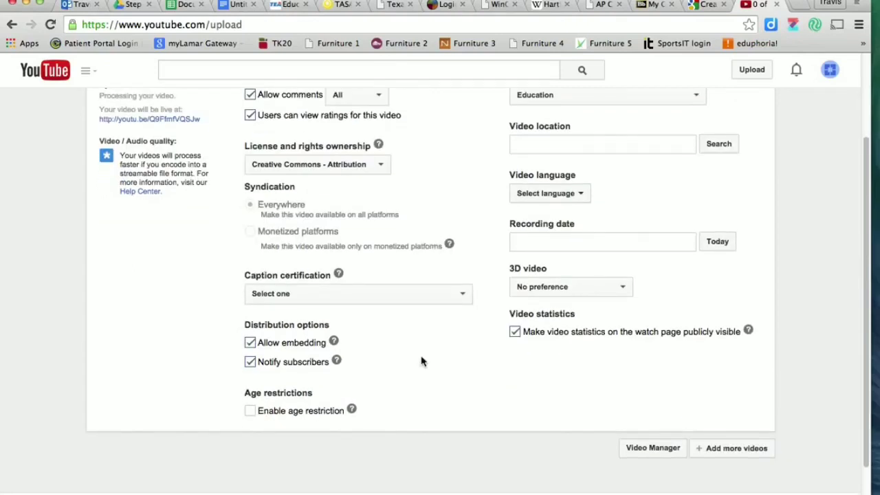
scroll(421, 361, up, 1)
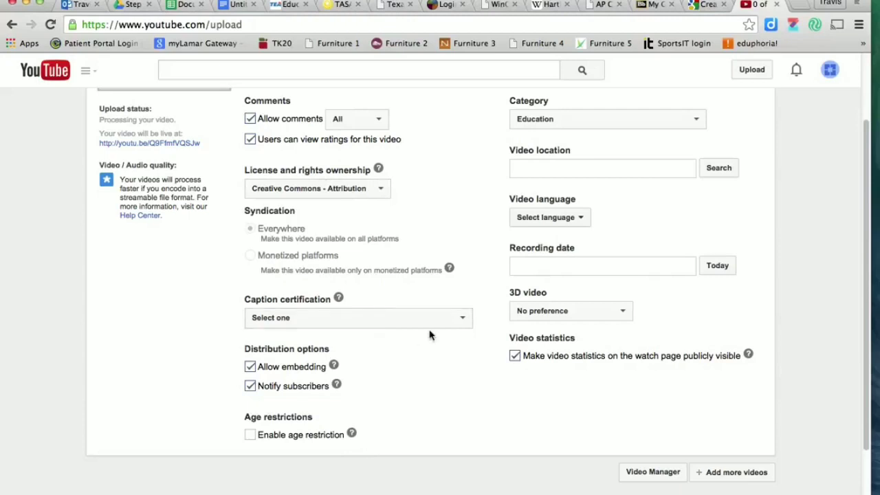
scroll(454, 193, up, 2)
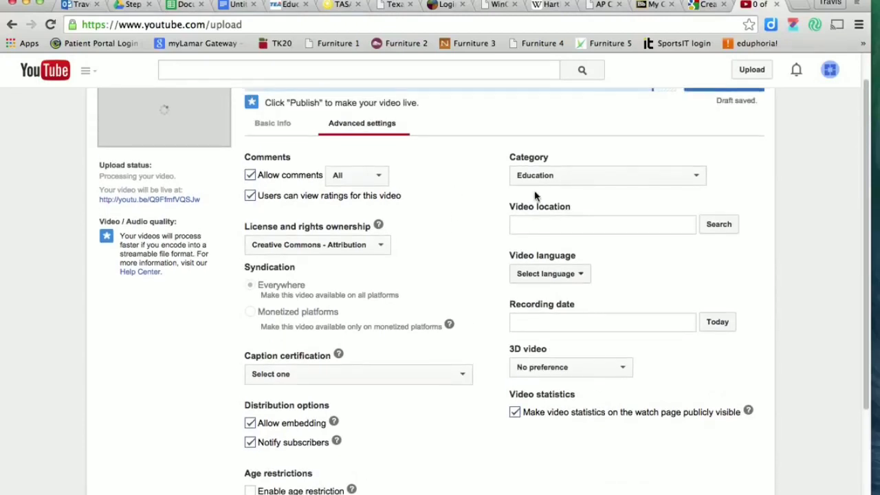
click(596, 180)
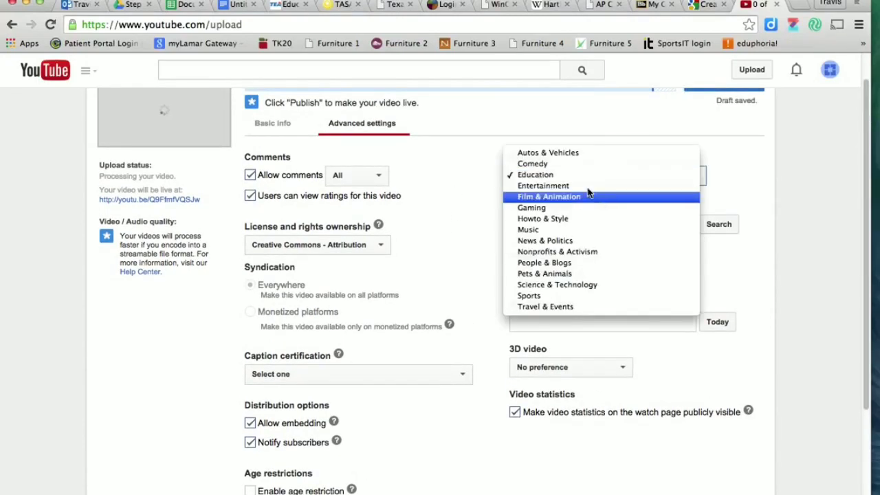
click(534, 175)
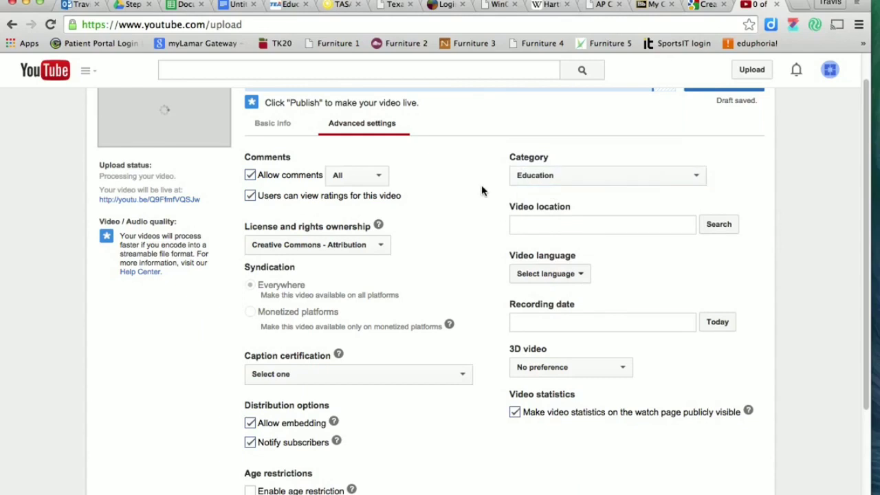
Set the video's recording date to today, April 20, 2015
click(558, 322)
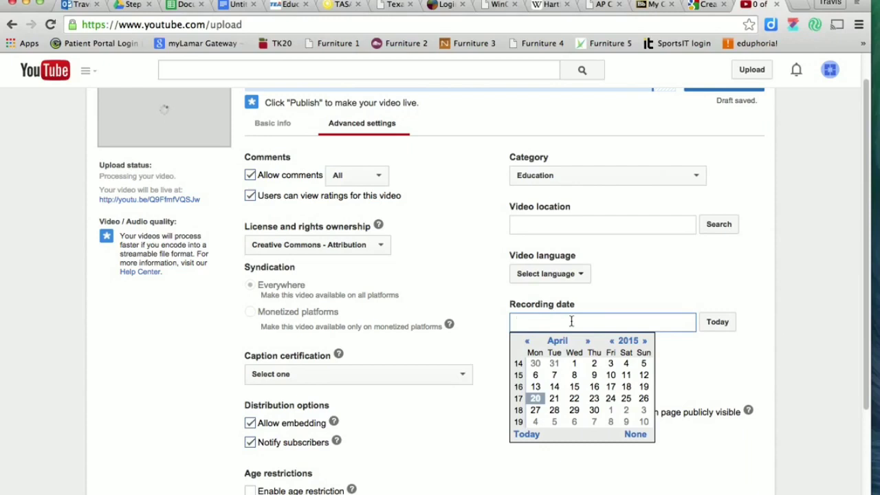
click(718, 323)
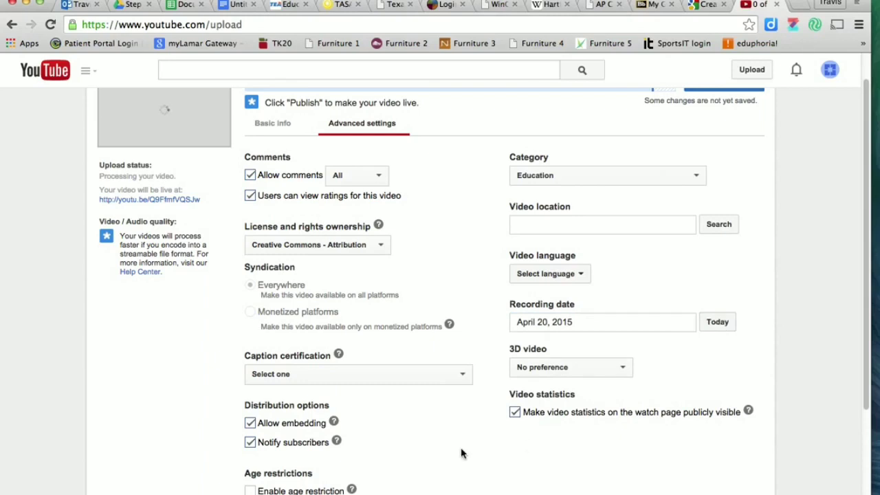
scroll(481, 398, down, 5)
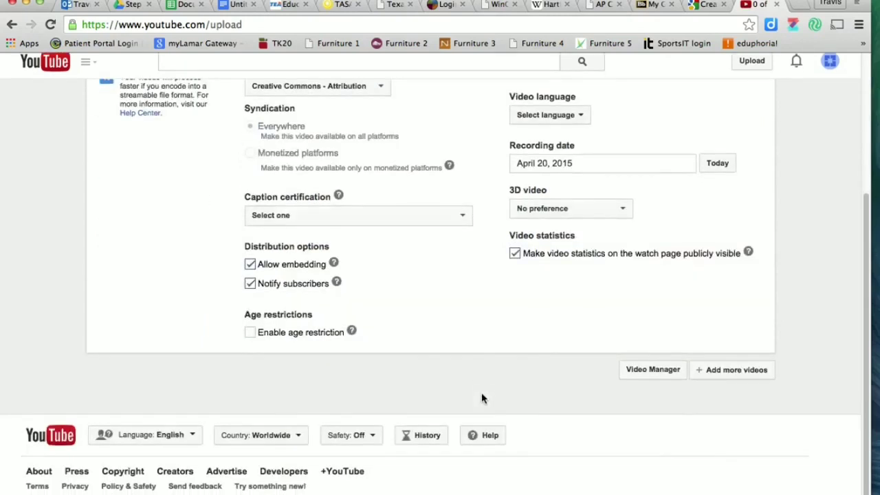
scroll(481, 397, up, 5)
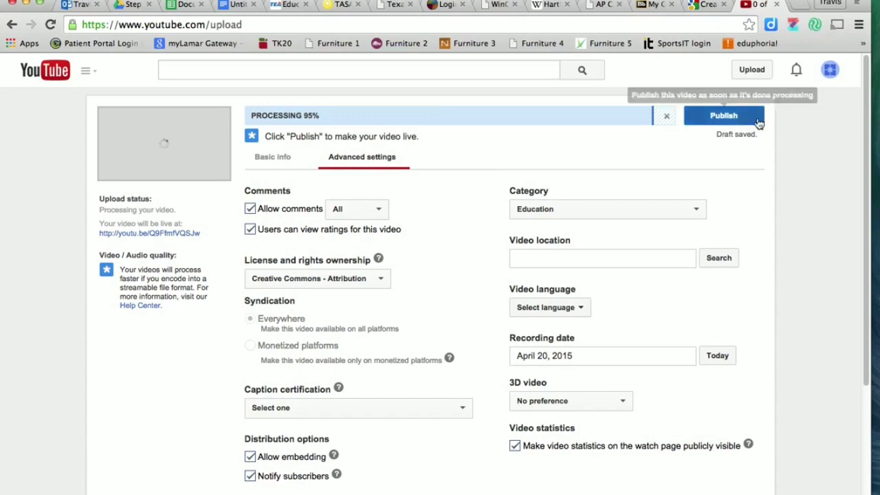